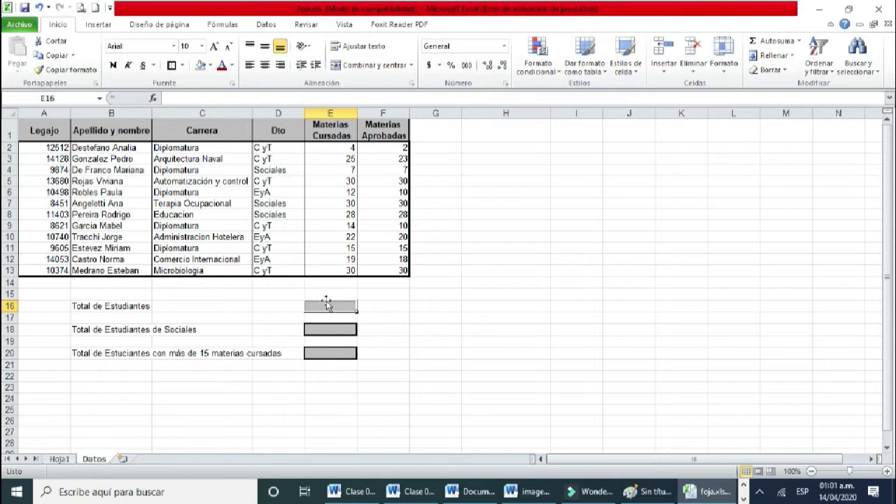
# - Start inserting a function in cell E16 for Total de Estudiantes and list the functions of category Todo
pyautogui.click(154, 100)
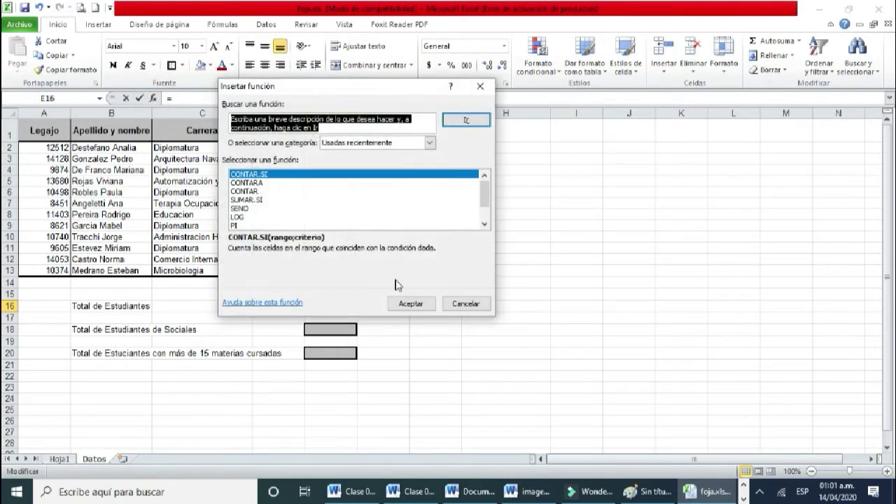
pyautogui.moveTo(394, 88); pyautogui.dragTo(569, 88)
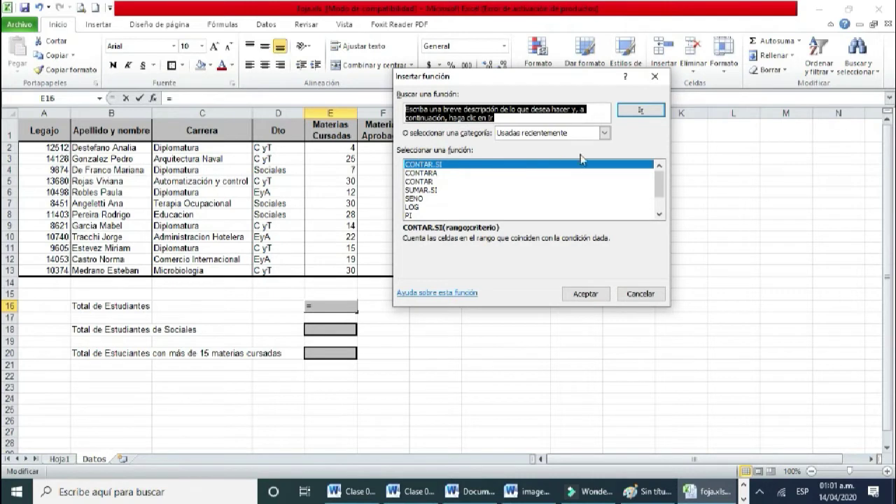
pyautogui.click(604, 133)
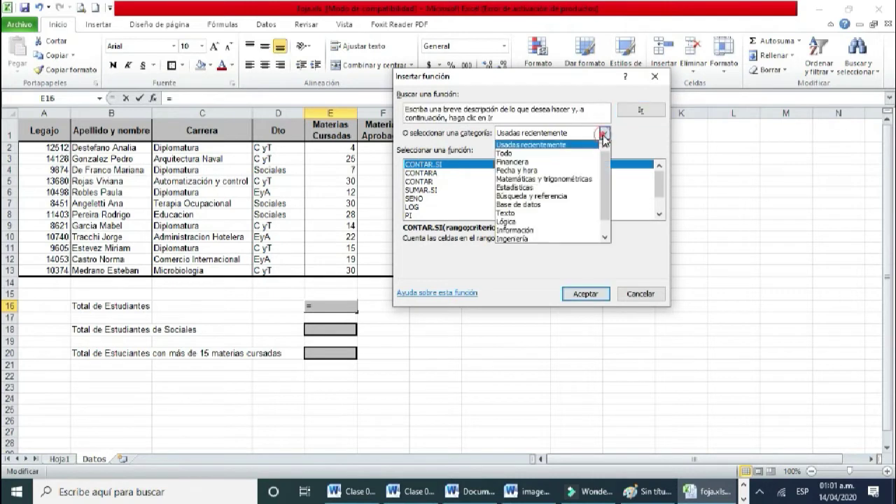
pyautogui.click(637, 153)
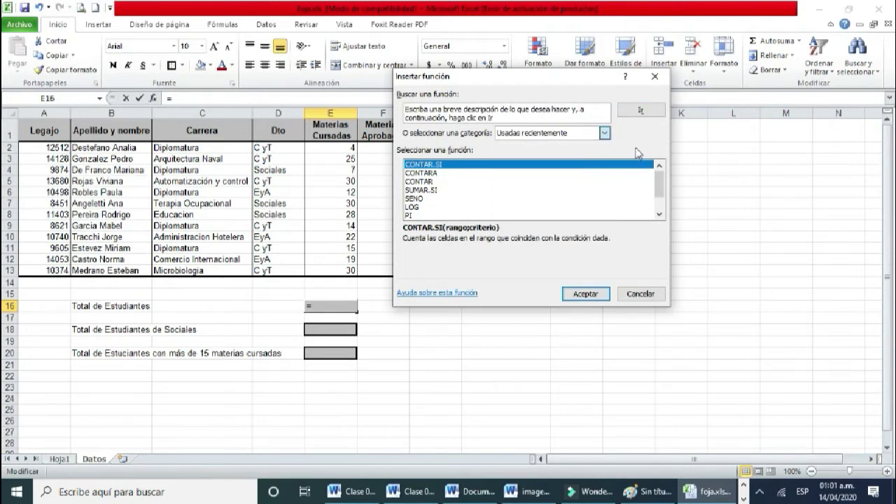
pyautogui.click(531, 138)
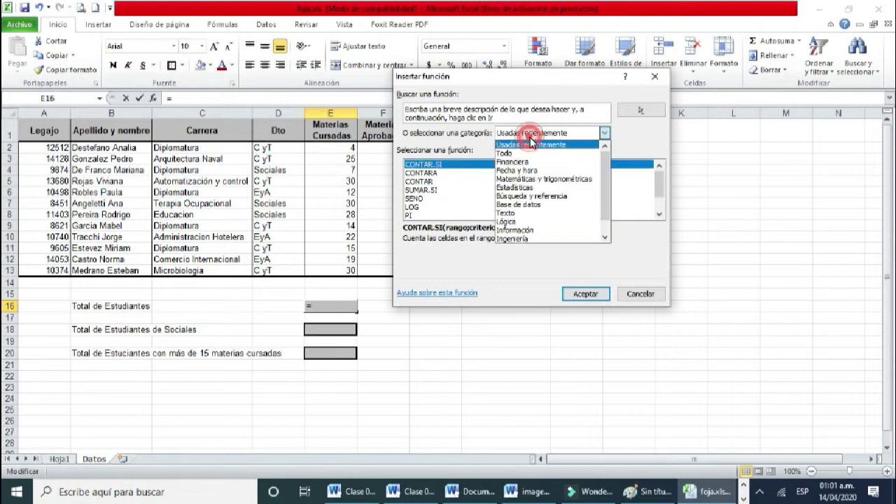
pyautogui.click(533, 155)
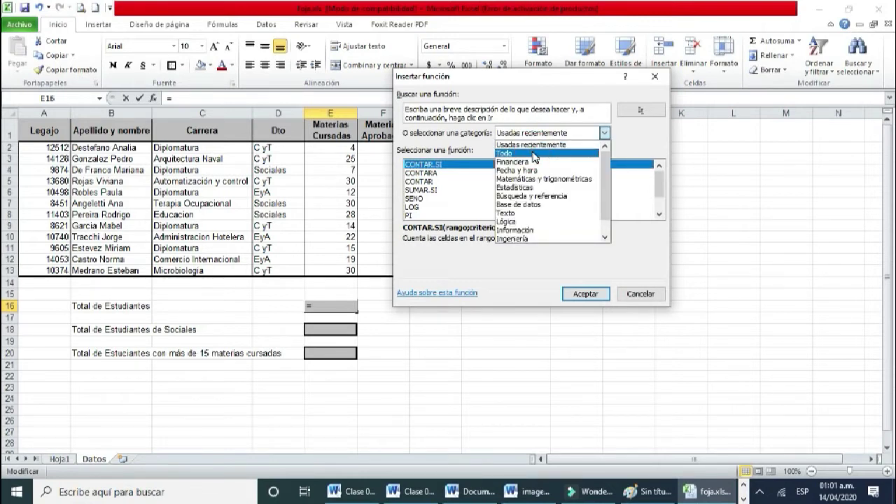
pyautogui.click(533, 156)
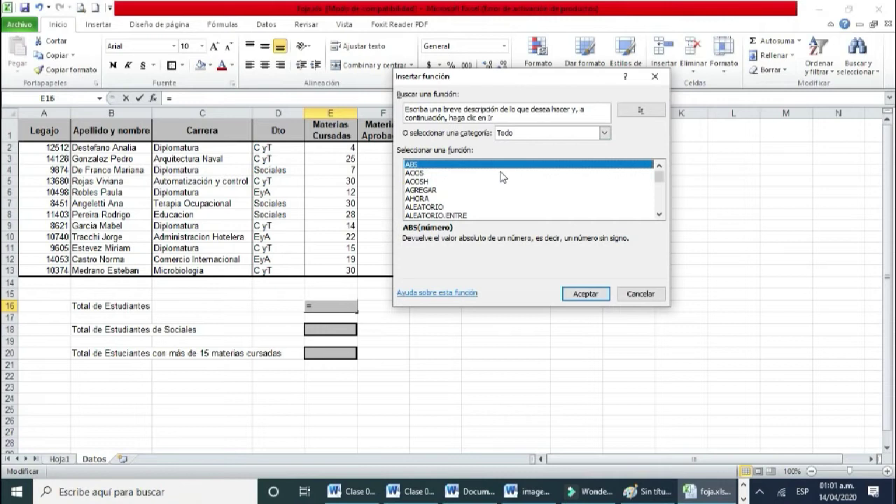
pyautogui.moveTo(659, 176)
pyautogui.mouseDown()
pyautogui.moveTo(661, 211)
pyautogui.moveTo(660, 170)
pyautogui.mouseUp()
# - Search the function list for "contar"
pyautogui.click(540, 114)
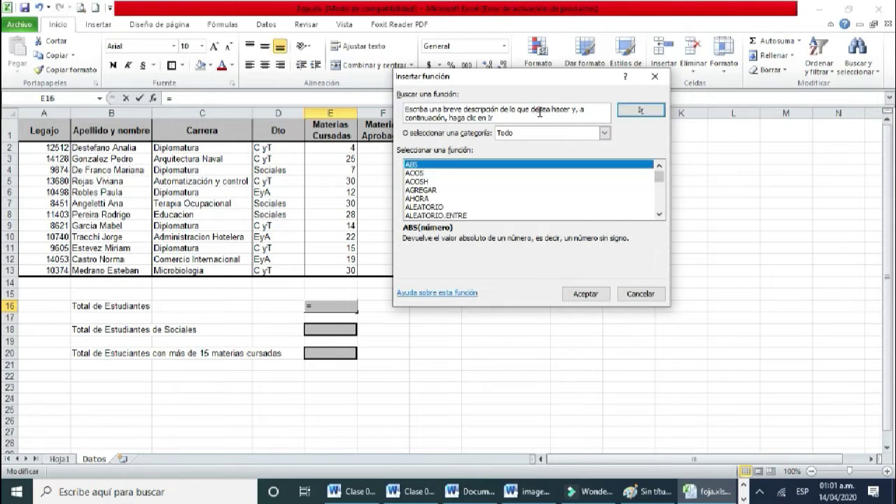
pyautogui.moveTo(540, 113); pyautogui.dragTo(414, 104)
pyautogui.moveTo(495, 118); pyautogui.dragTo(407, 109)
pyautogui.write('contar')
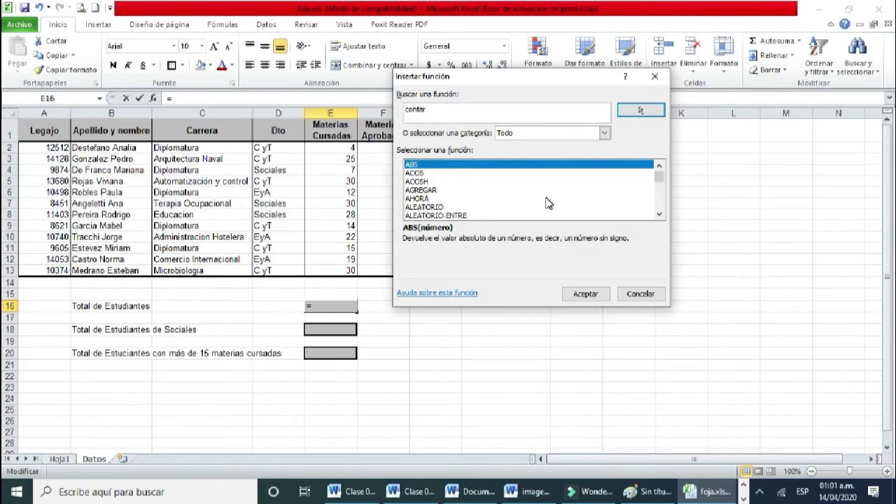
pyautogui.press('Tab')
pyautogui.press('Return')
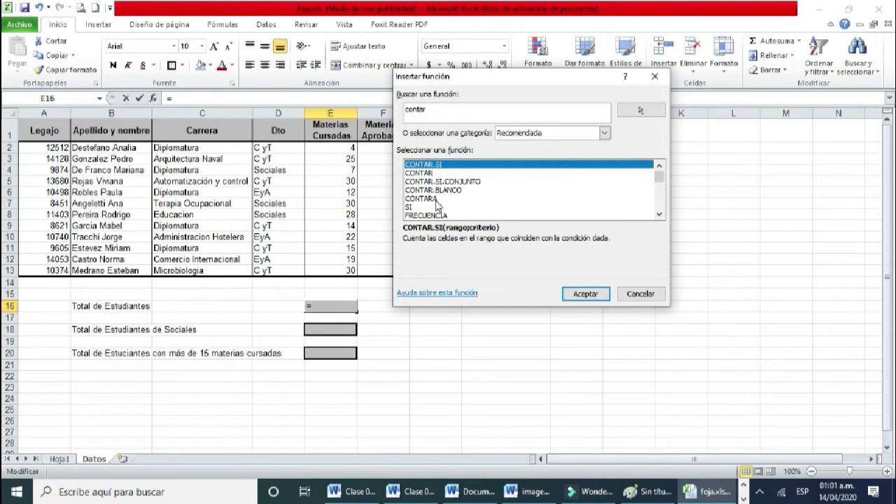
# - Insert the CONTARA function in E16 to count the non-empty Apellido y nombre cells B2:B13
pyautogui.click(432, 172)
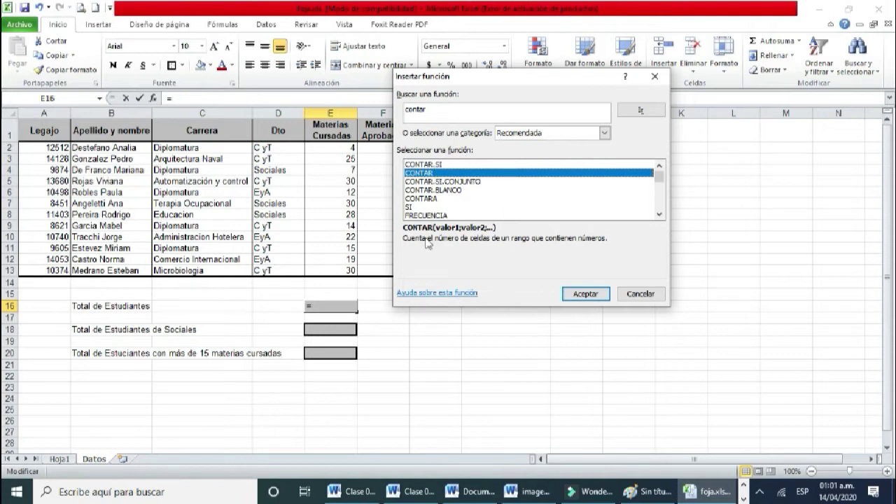
pyautogui.click(428, 200)
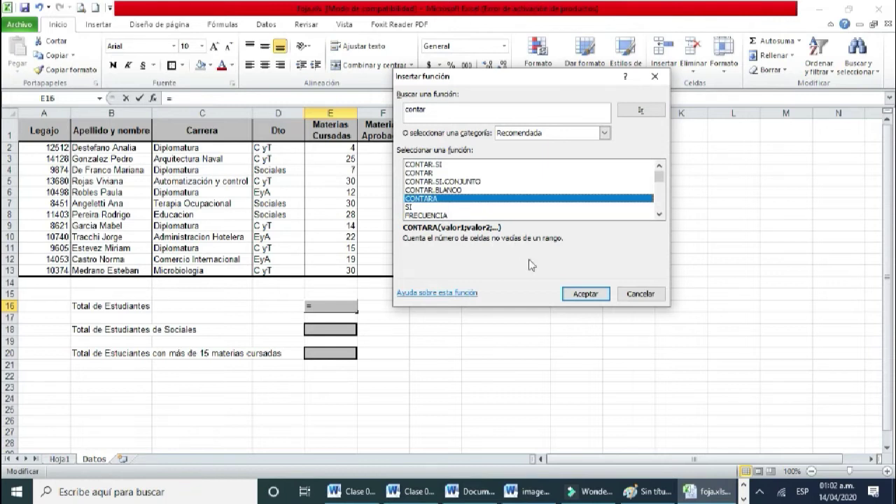
pyautogui.click(581, 294)
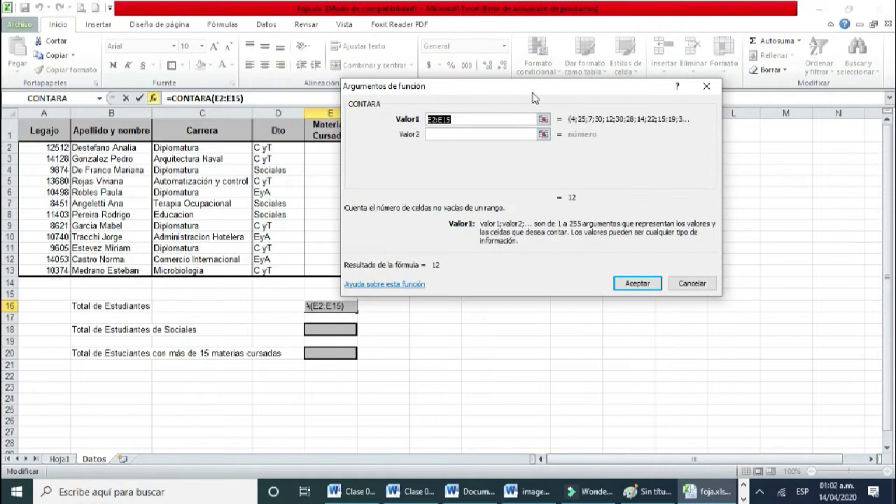
pyautogui.moveTo(494, 119); pyautogui.dragTo(421, 124)
pyautogui.moveTo(85, 148); pyautogui.dragTo(84, 273)
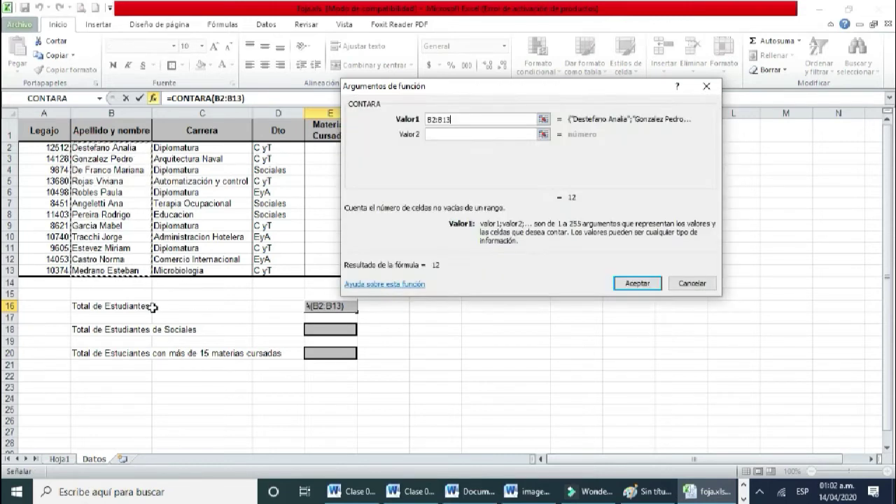
pyautogui.click(640, 285)
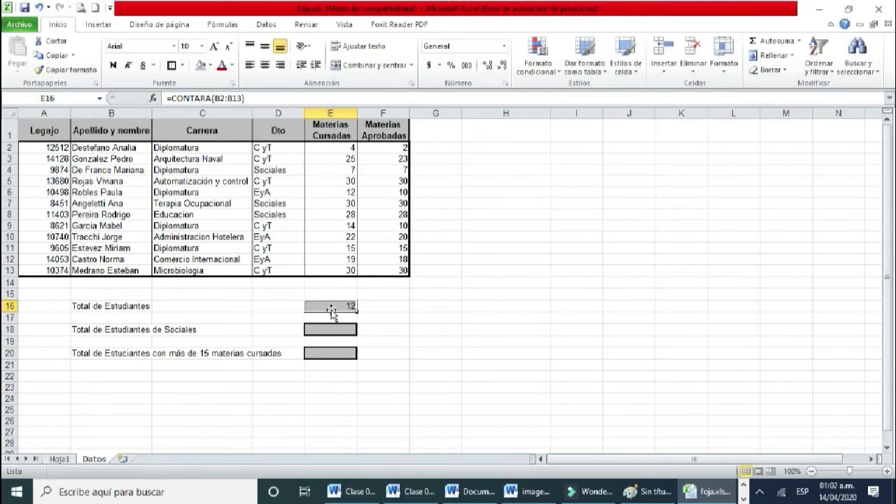
# - Start inserting a function in cell G16 and select CONTAR from the recently used functions
pyautogui.click(393, 309)
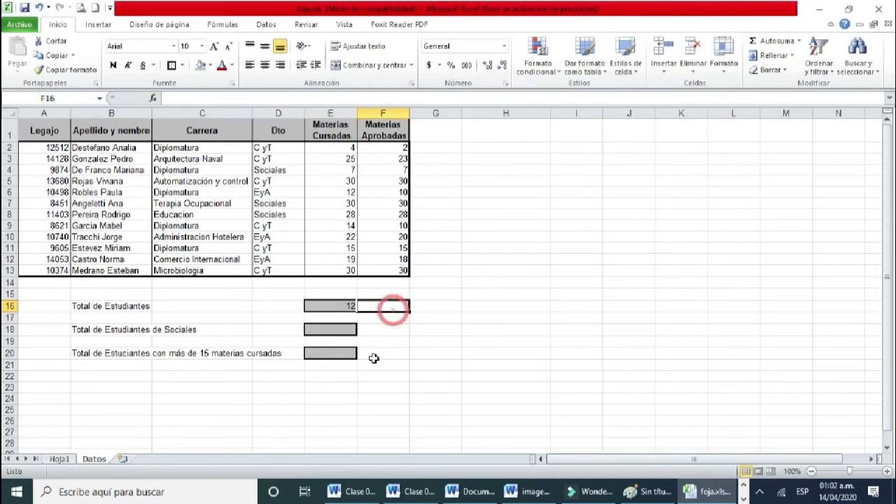
pyautogui.click(336, 306)
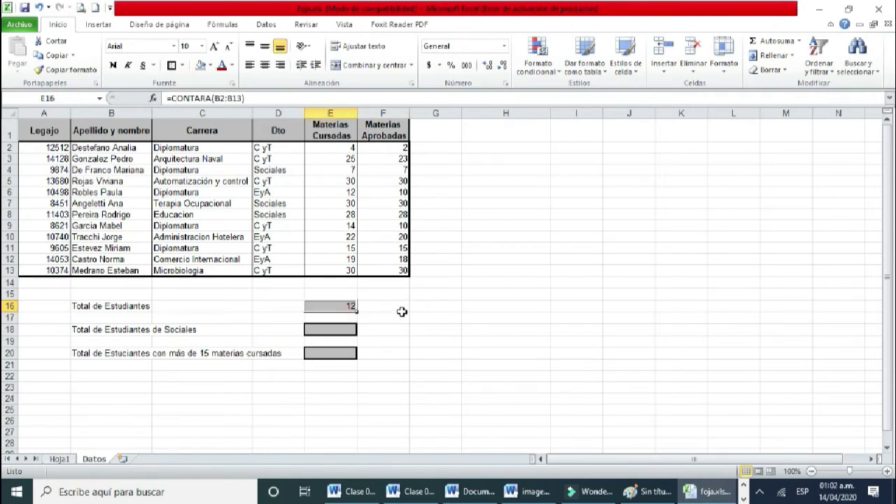
pyautogui.click(423, 308)
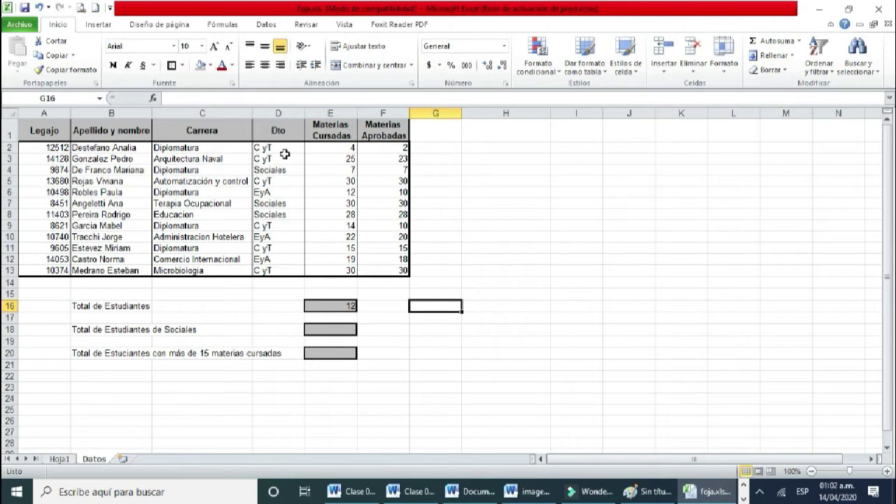
pyautogui.click(153, 98)
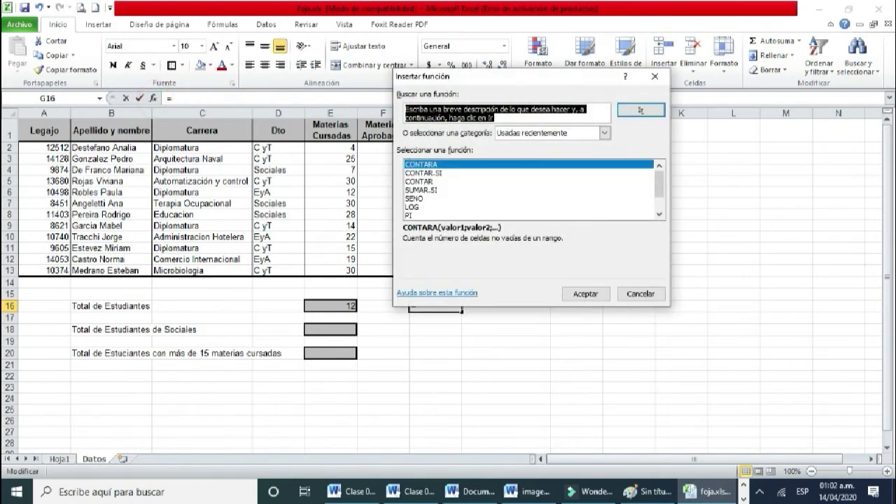
pyautogui.click(424, 182)
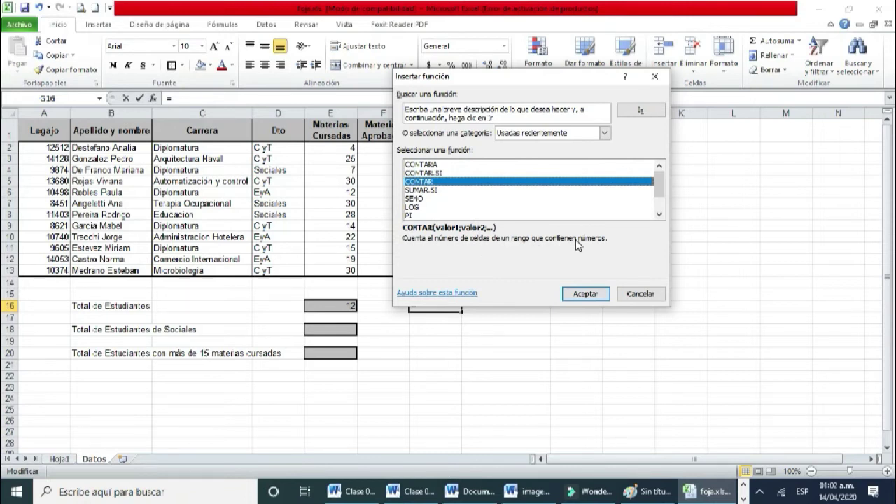
pyautogui.moveTo(519, 82); pyautogui.dragTo(566, 89)
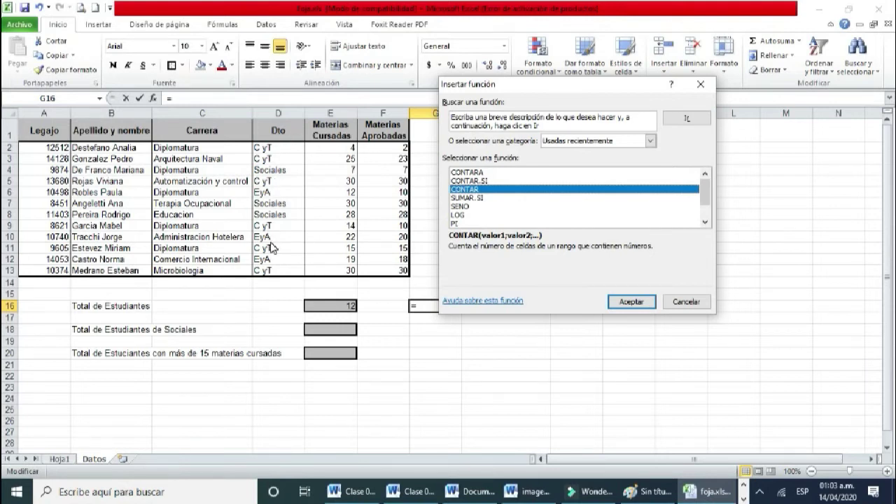
# - Count the Legajo numbers in A2:A13 with CONTAR in G16, and compare that cell with the CONTARA formula in E16
pyautogui.click(613, 304)
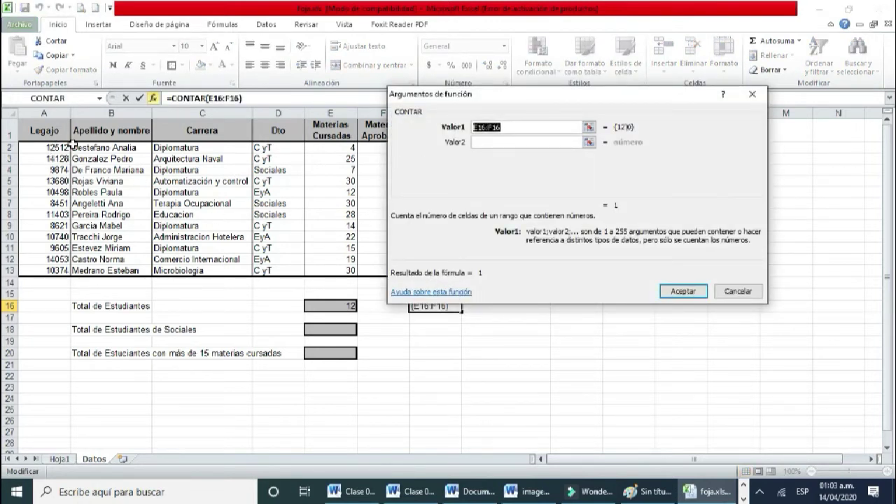
pyautogui.moveTo(62, 147); pyautogui.dragTo(17, 272)
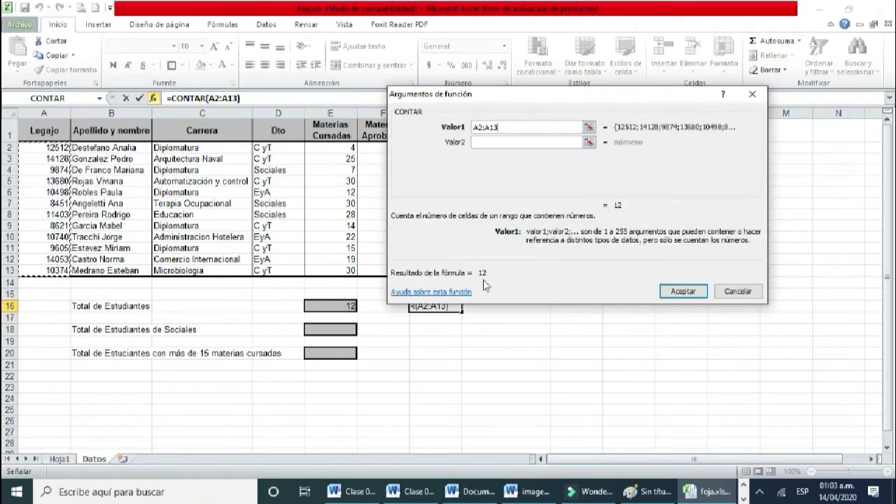
pyautogui.click(670, 295)
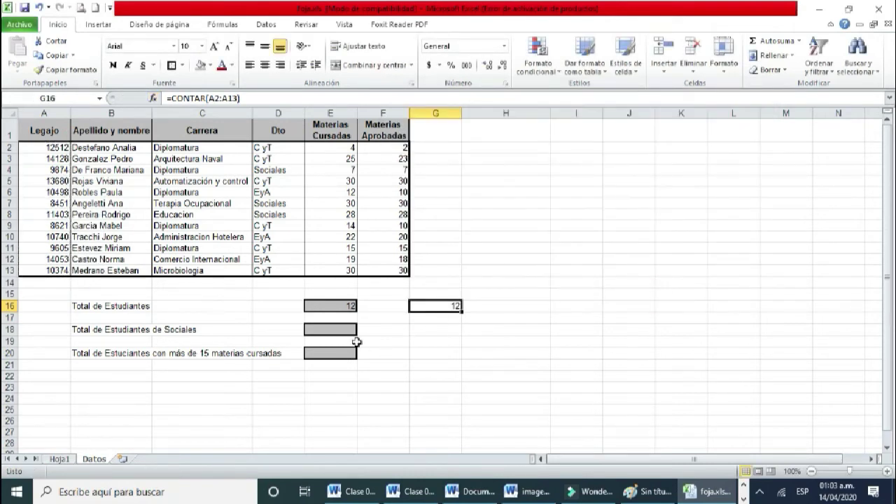
pyautogui.click(352, 308)
pyautogui.click(425, 308)
pyautogui.click(347, 306)
pyautogui.click(413, 308)
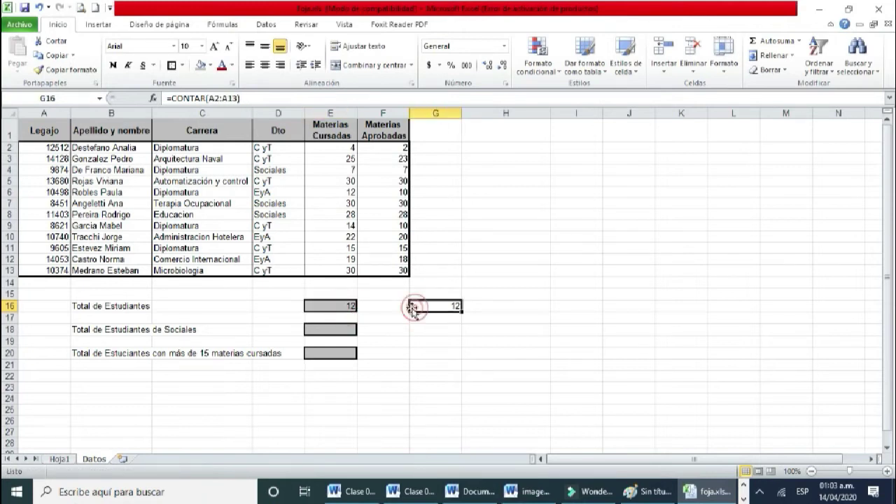
# - Start a CONTAR.SI function in cell E18 for Total de Estudiantes de Sociales, keeping the data columns in view
pyautogui.click(327, 331)
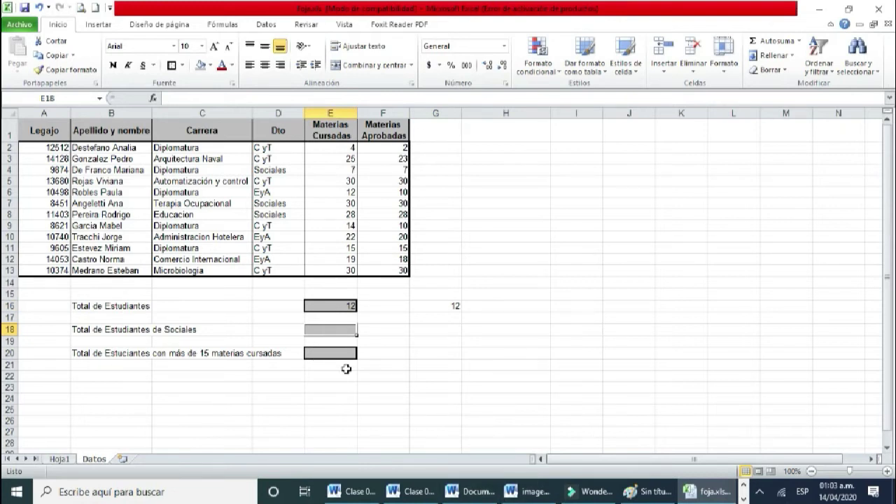
pyautogui.click(155, 98)
pyautogui.click(483, 190)
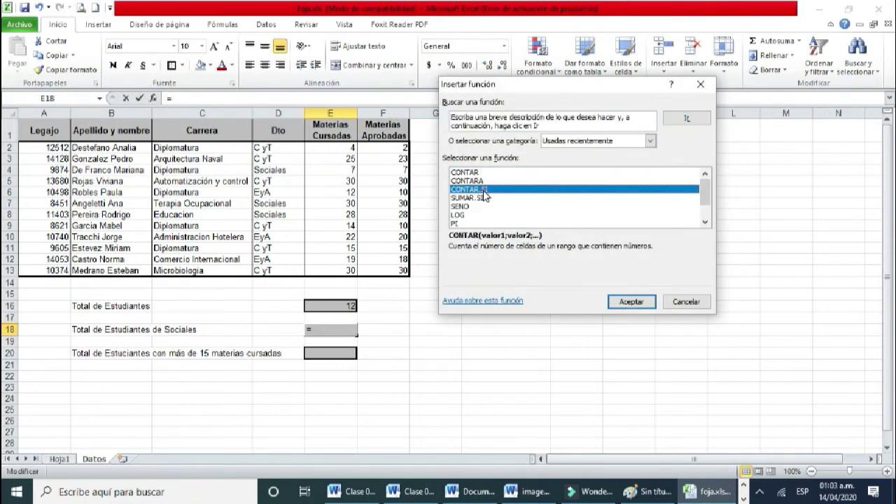
pyautogui.click(632, 306)
pyautogui.moveTo(519, 128); pyautogui.dragTo(559, 132)
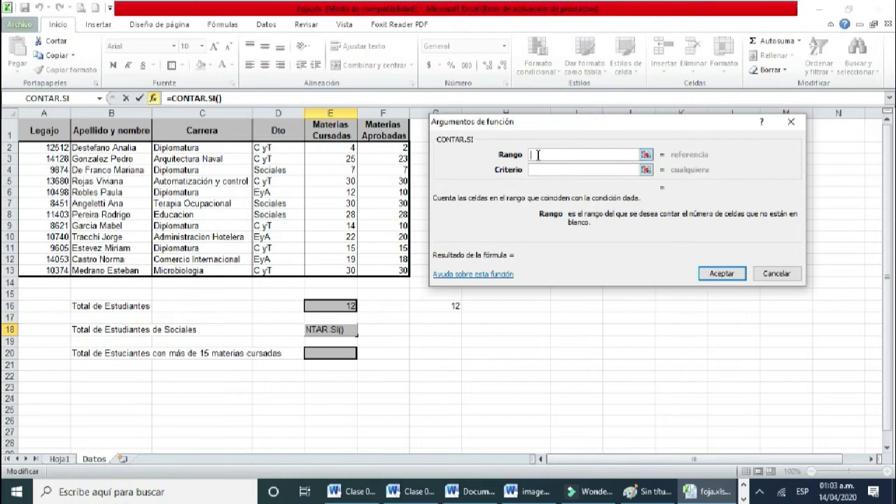
# - Enter Sociales as the criterion of the CONTAR.SI function
pyautogui.click(535, 168)
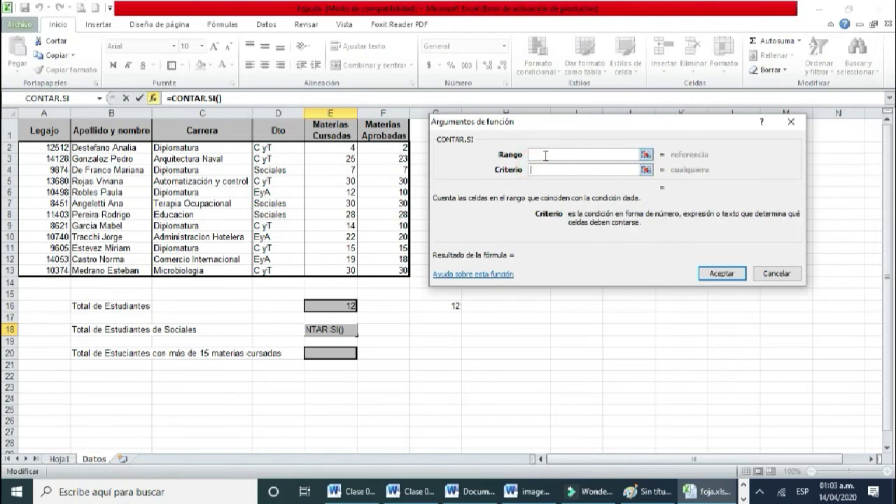
pyautogui.click(540, 169)
pyautogui.click(546, 171)
pyautogui.write('S')
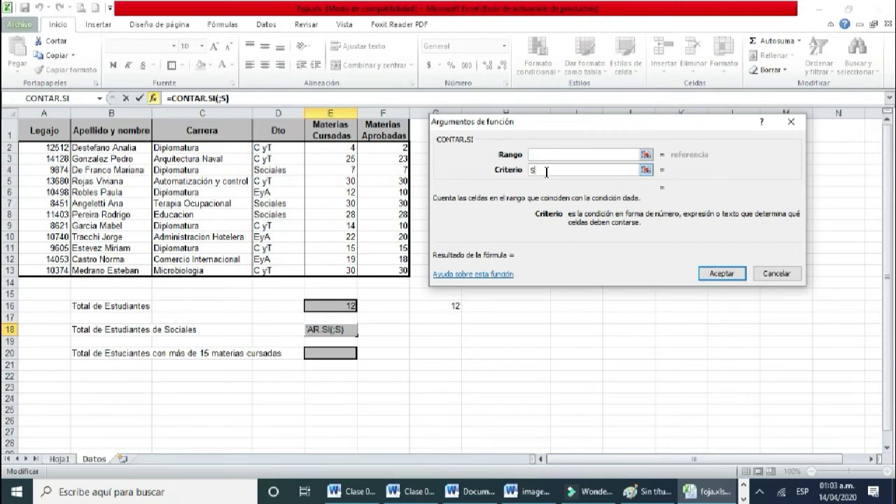
pyautogui.write('ocial')
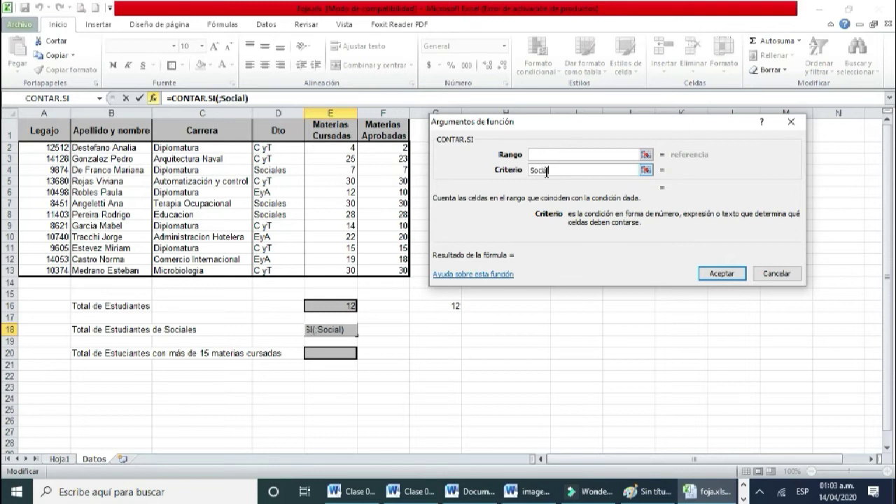
pyautogui.write('les')
# - Replace the CONTAR.SI criterion with lowercase "sociales" and set the range to the Dto cells D2:D13
pyautogui.click(574, 155)
pyautogui.click(564, 170)
pyautogui.moveTo(564, 170); pyautogui.dragTo(529, 171)
pyautogui.write('s')
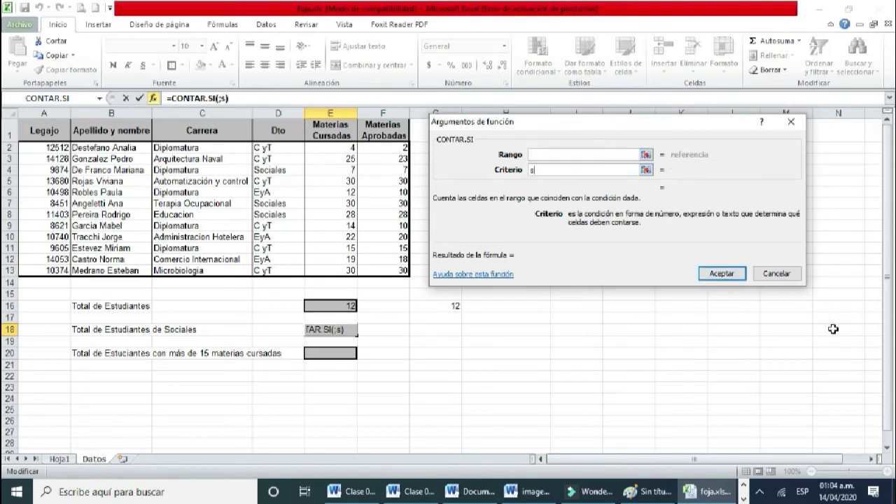
pyautogui.write('ociales')
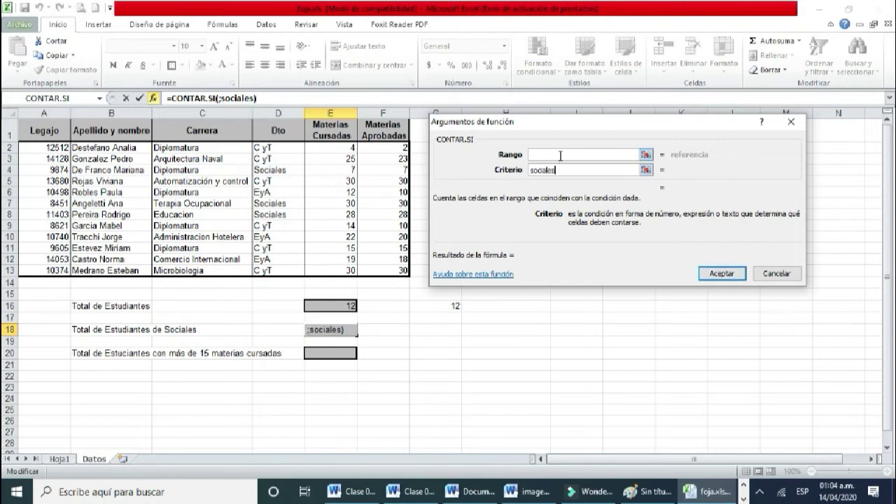
pyautogui.click(560, 154)
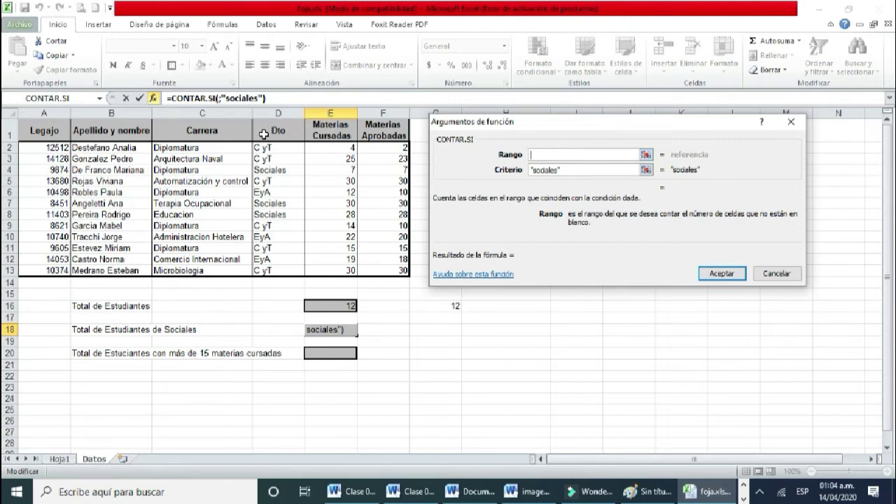
pyautogui.moveTo(279, 148); pyautogui.dragTo(290, 270)
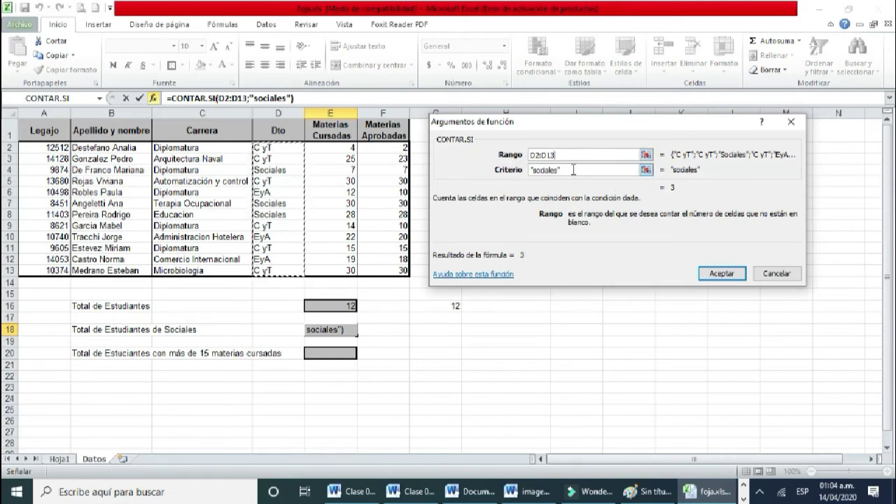
# - Complete the CONTAR.SI formula in E18 with range D2:D13 and criterion "sociales"
pyautogui.click(573, 169)
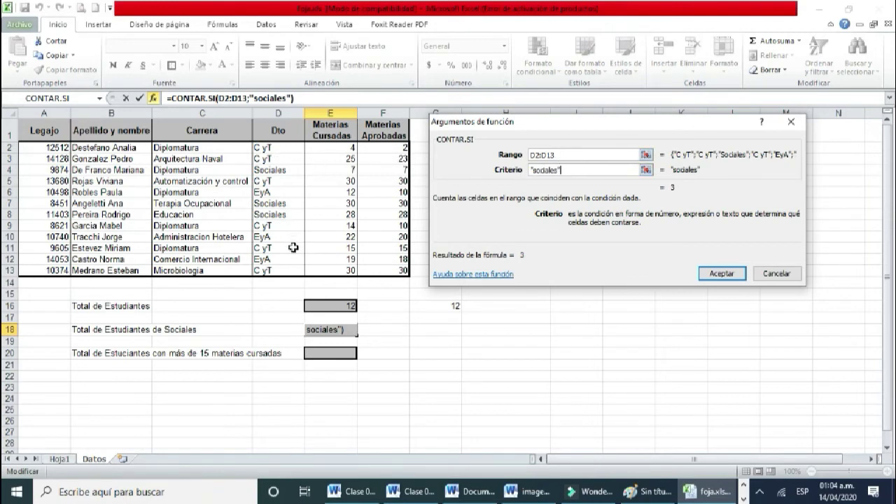
pyautogui.click(735, 275)
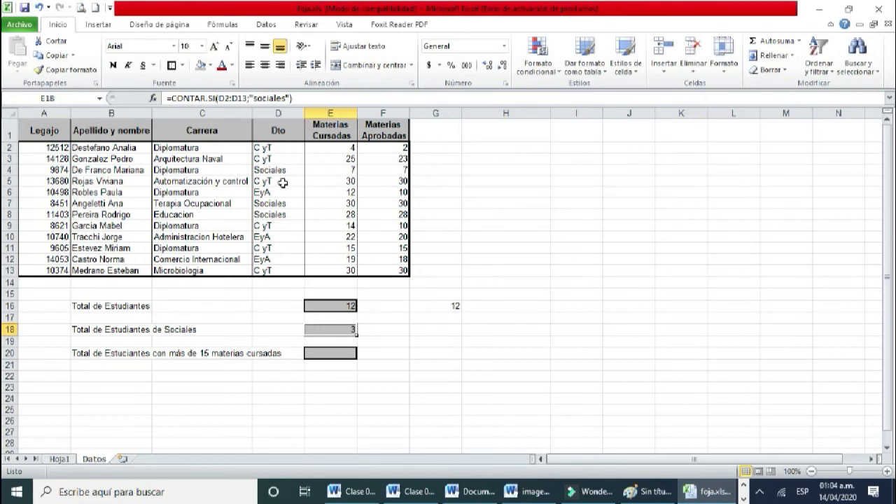
# - Start a CONTAR.SI function in E20 for the students with more than 15 materias cursadas, using >15 as the criterion
pyautogui.click(341, 355)
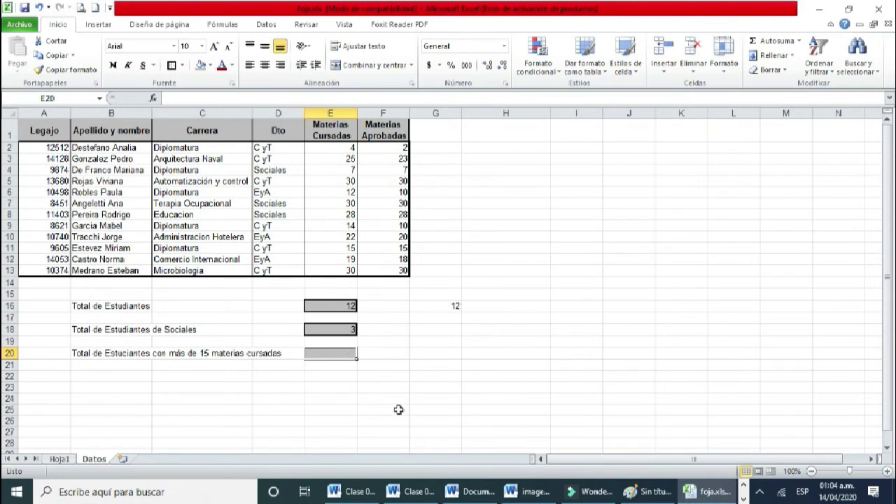
pyautogui.click(153, 100)
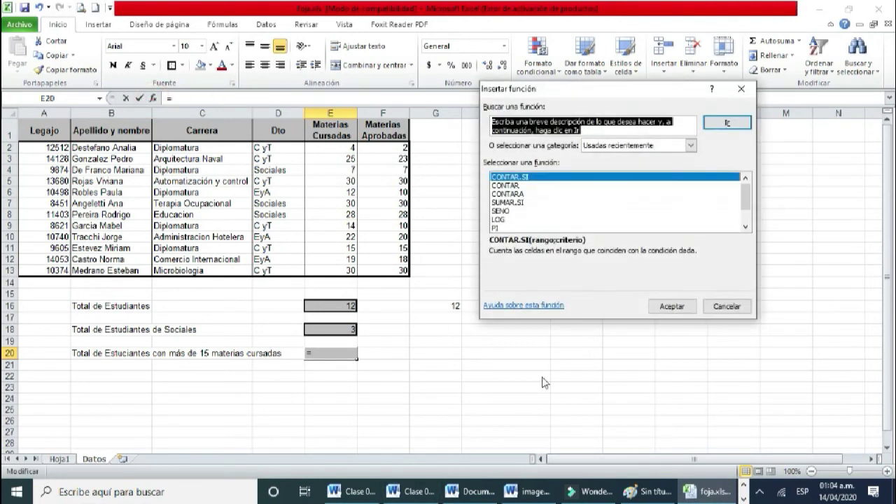
pyautogui.click(677, 306)
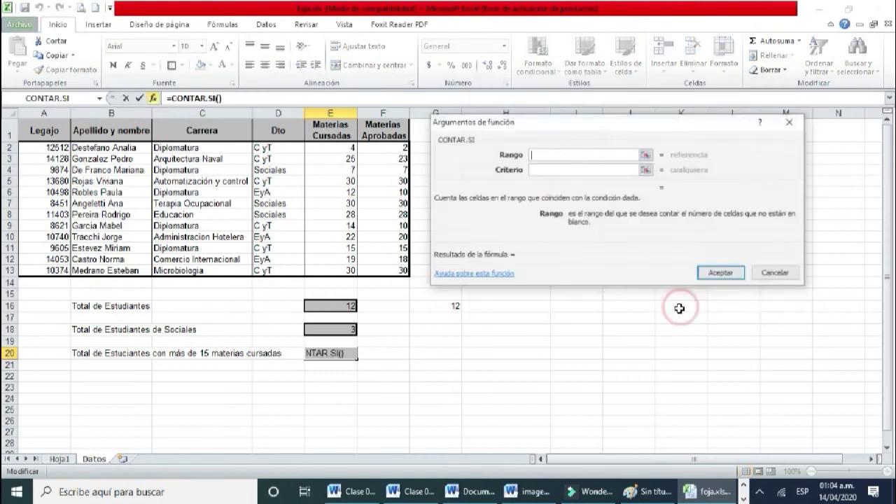
pyautogui.click(590, 169)
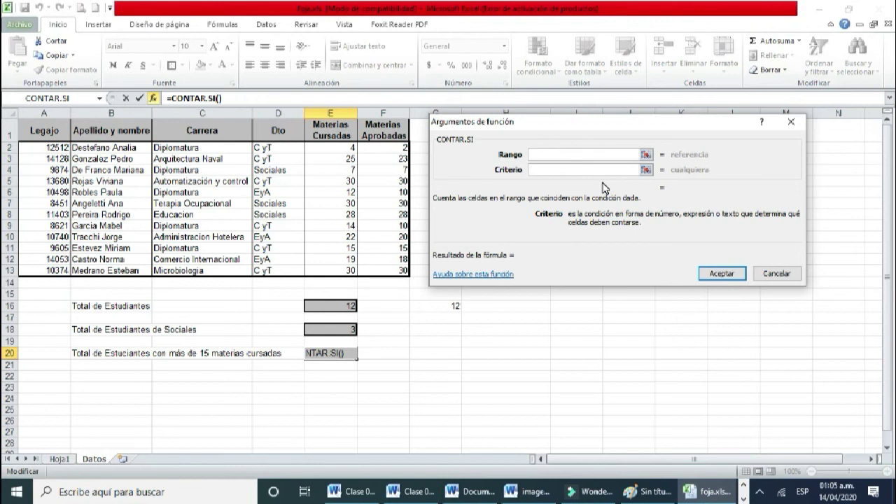
pyautogui.write('<')
pyautogui.press('BackSpace')
pyautogui.write('>15')
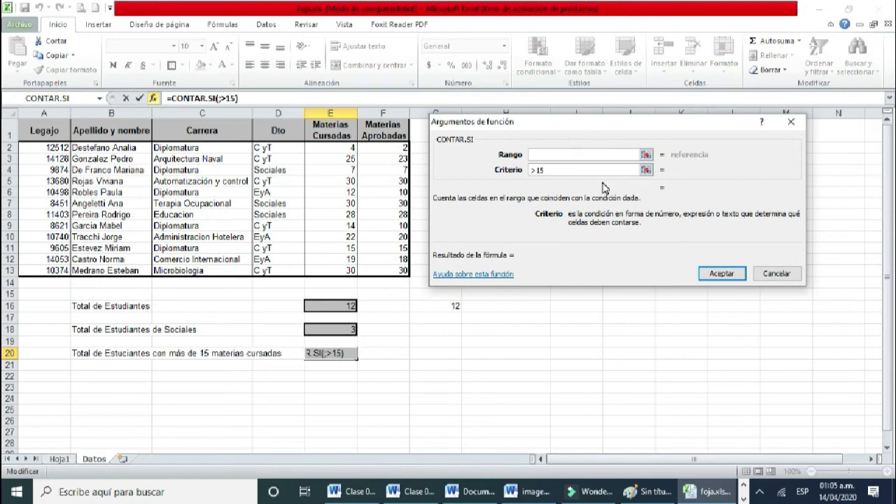
# - Set the CONTAR.SI range to the Materias Cursadas cells E2:E13 and complete the formula in E20
pyautogui.click(590, 154)
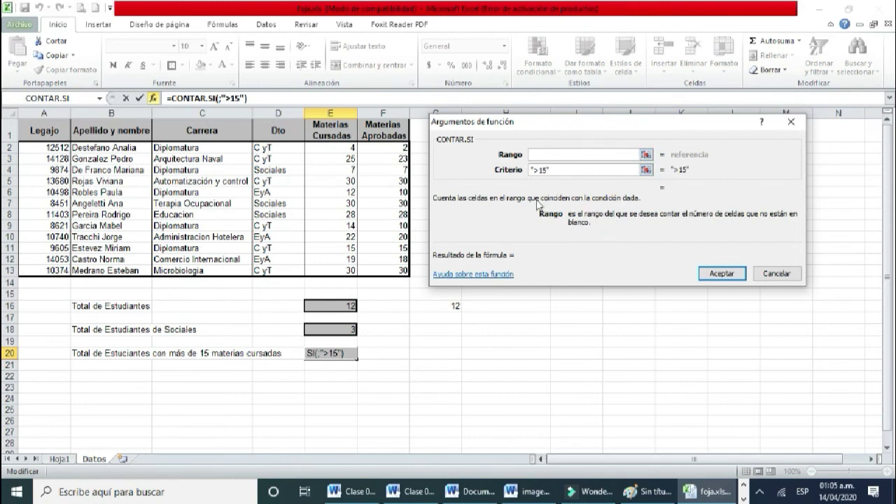
pyautogui.moveTo(344, 147); pyautogui.dragTo(344, 270)
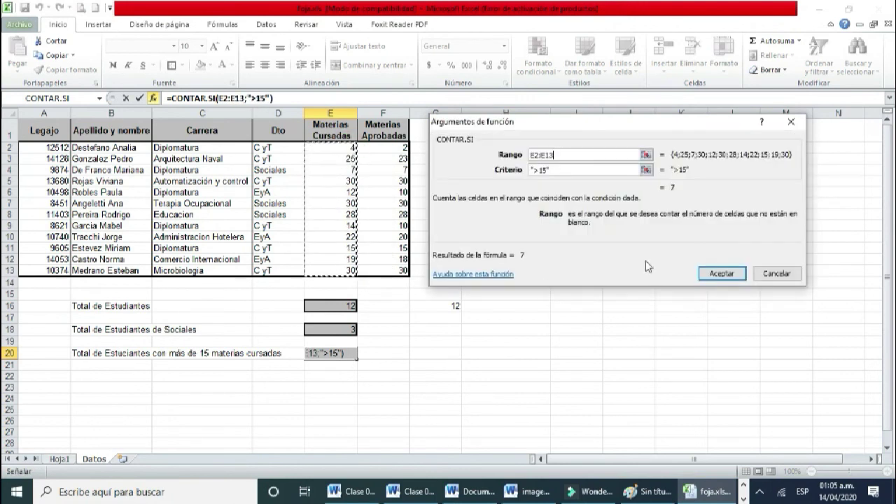
pyautogui.click(723, 273)
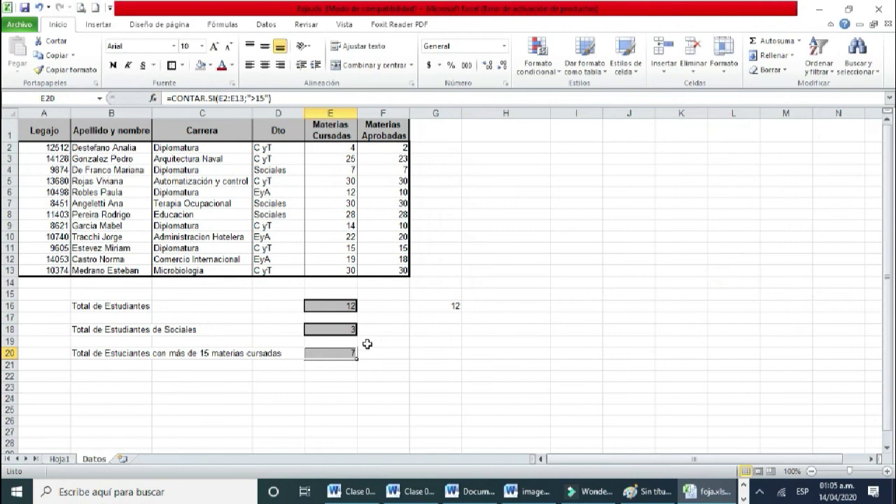